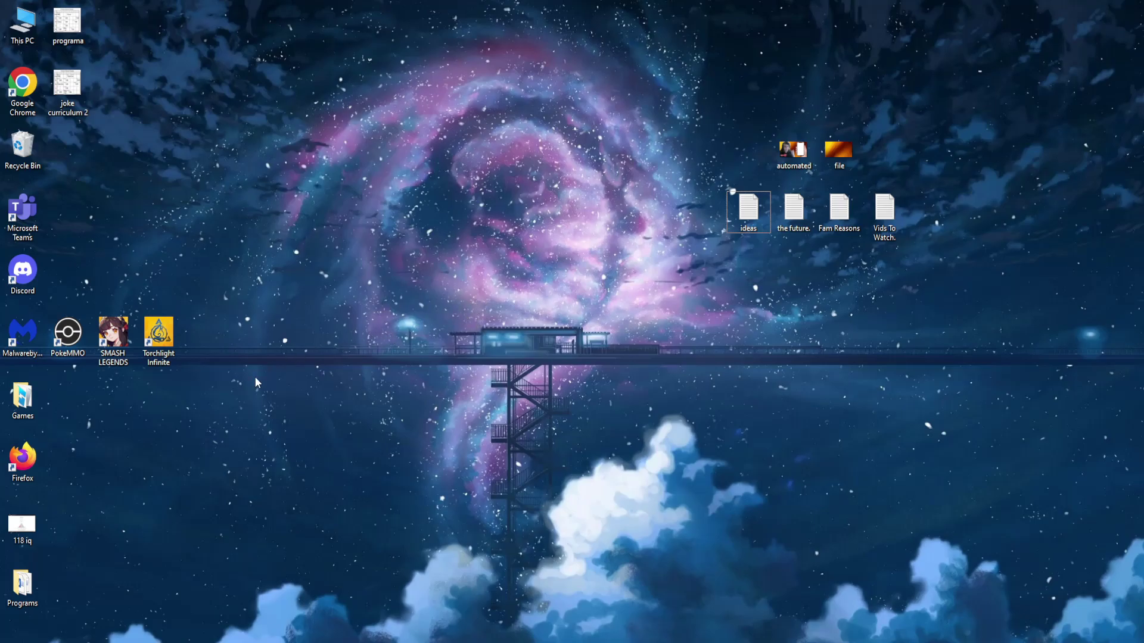
Open Windows Search to look up the Allowed apps firewall setting.
key(super)
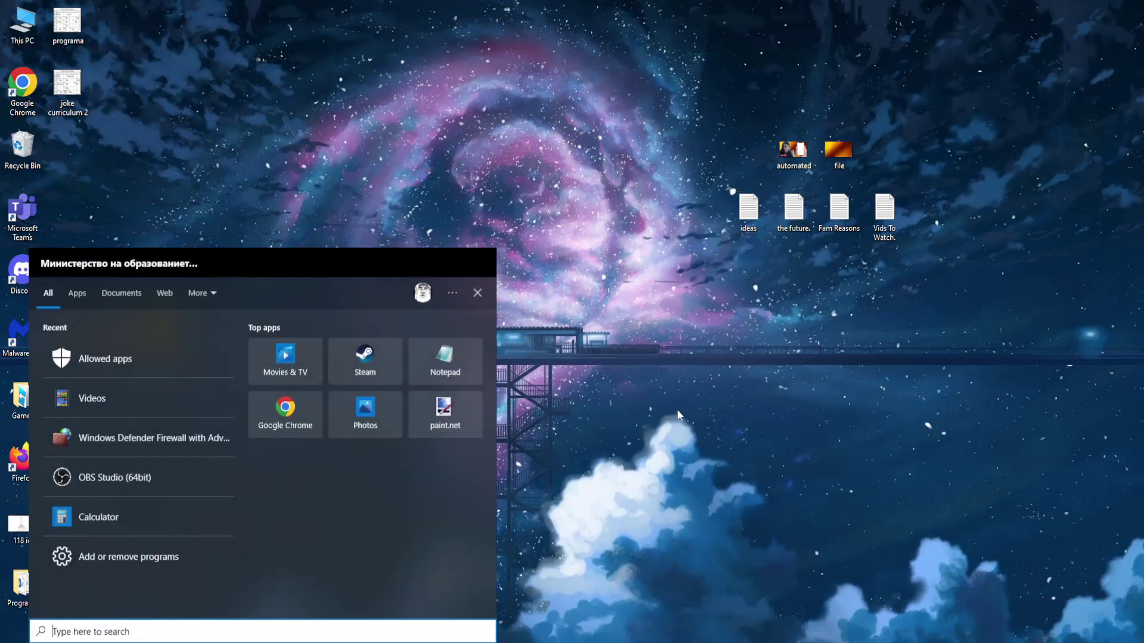
text(allowed )
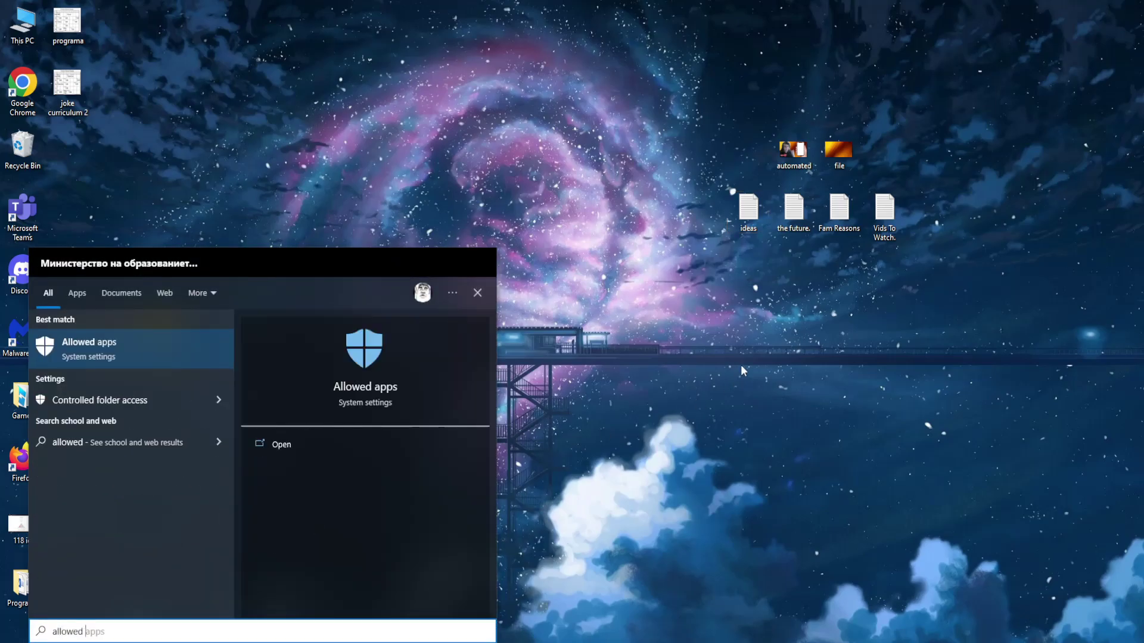
text(apps)
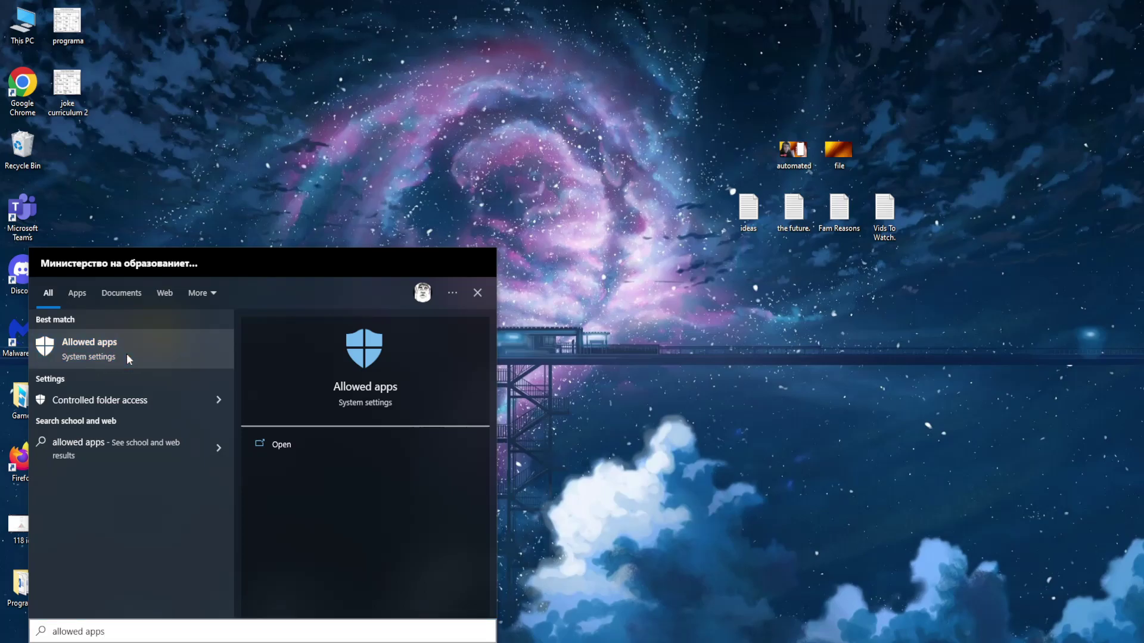
Go from the Allowed apps result through Firewall & network protection to the allowed-apps list.
click(125, 353)
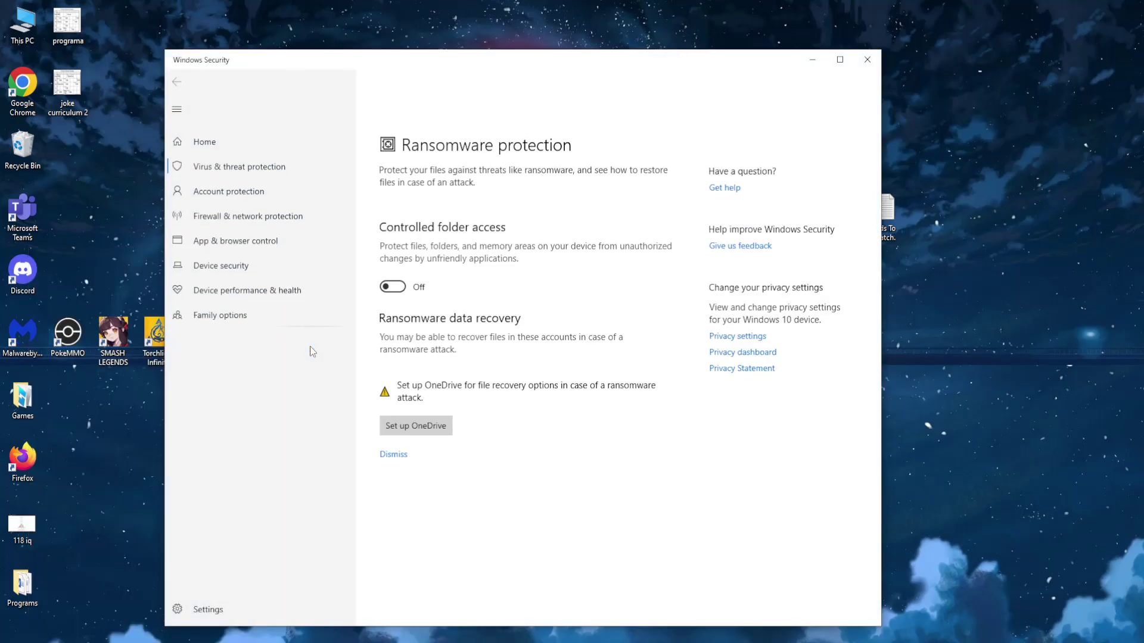
click(247, 220)
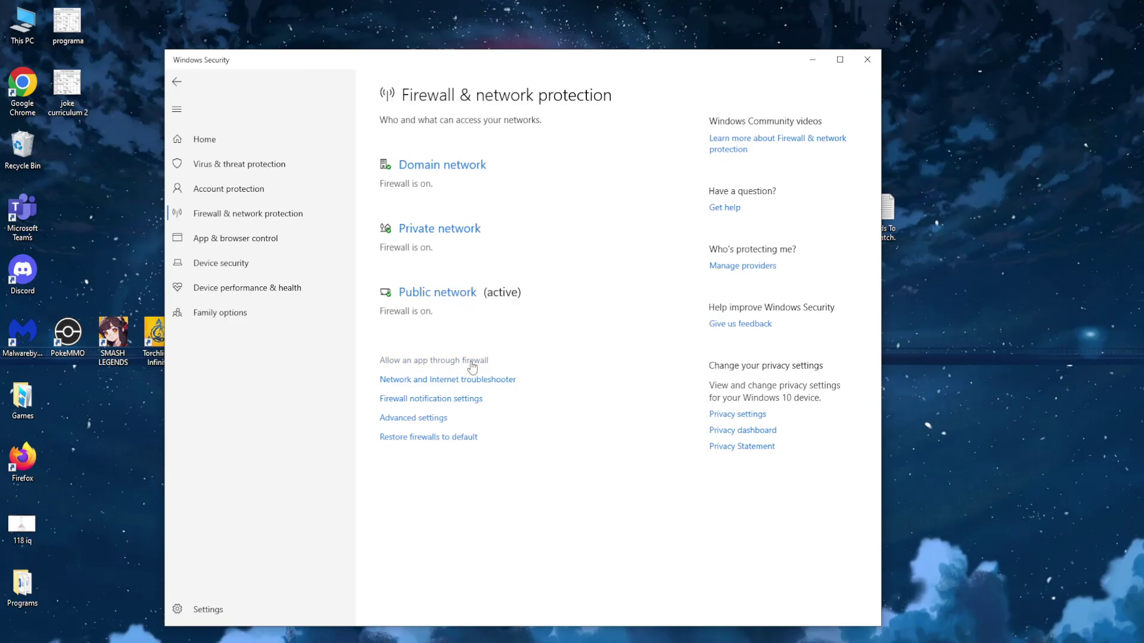
click(472, 362)
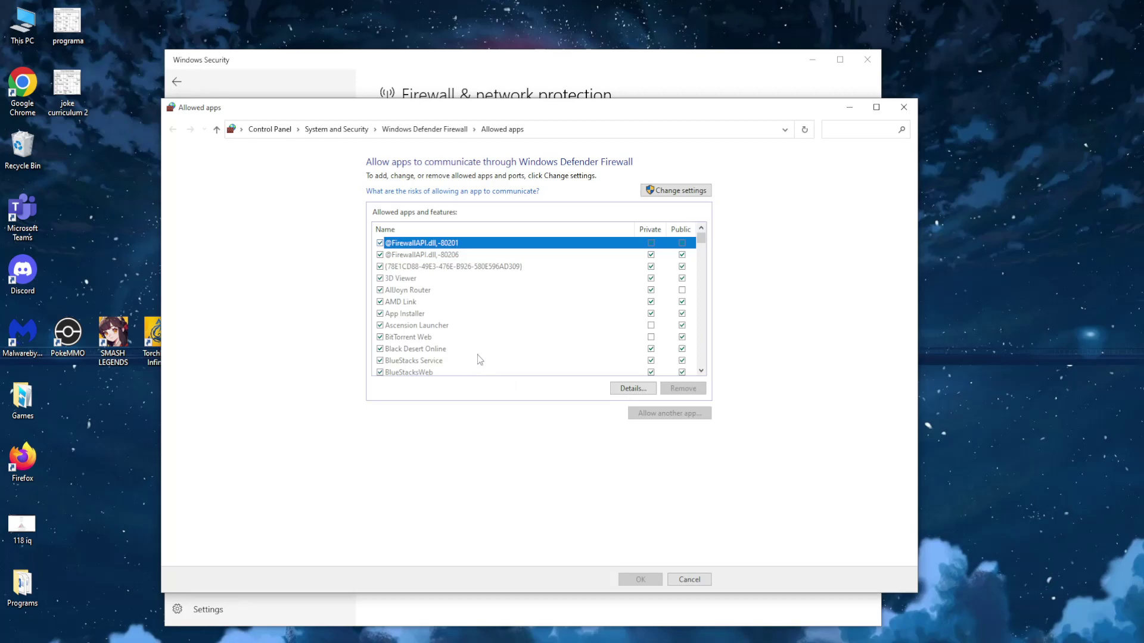
Make the allowed-apps list editable and open the empty Add an app dialog.
click(669, 192)
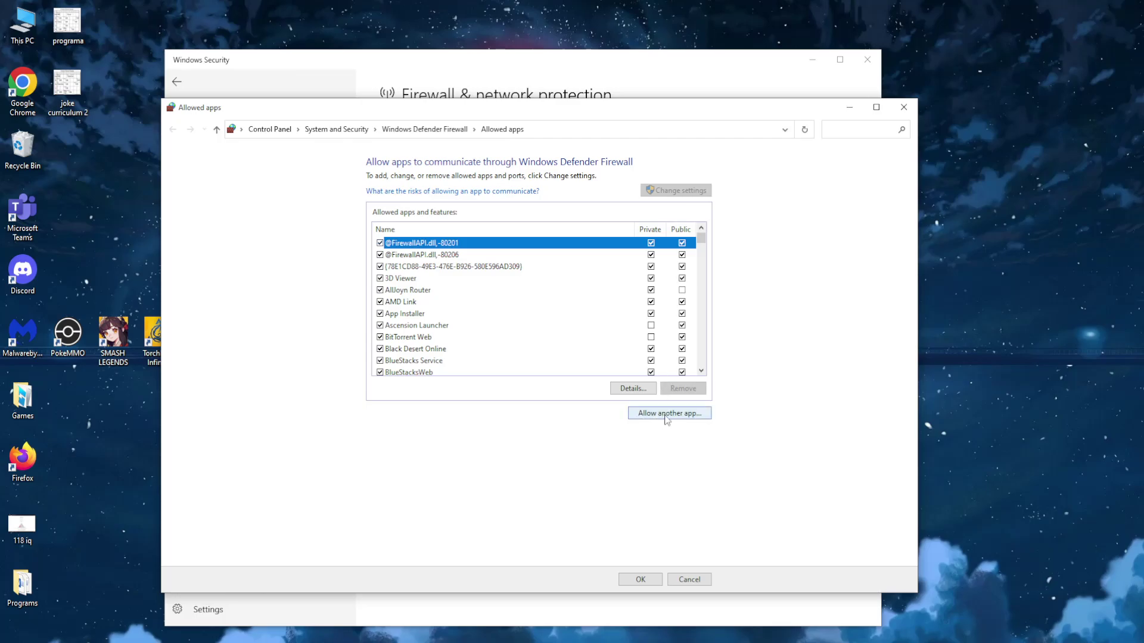
click(700, 416)
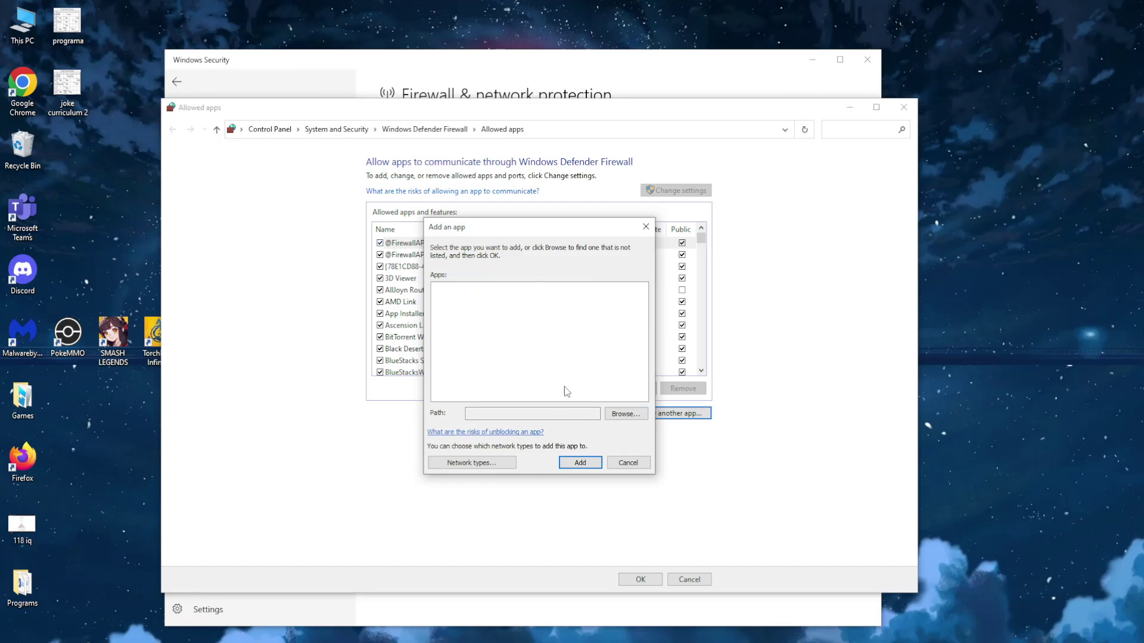
Browse the C: drive's Program Files folders looking for the Roblox program.
click(620, 416)
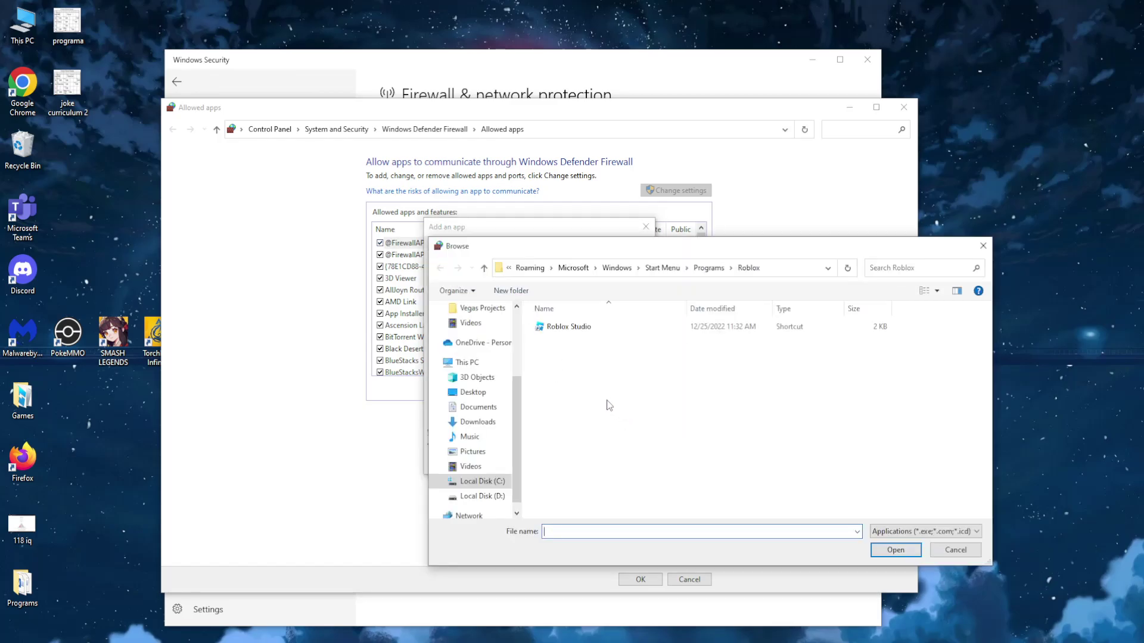
click(494, 485)
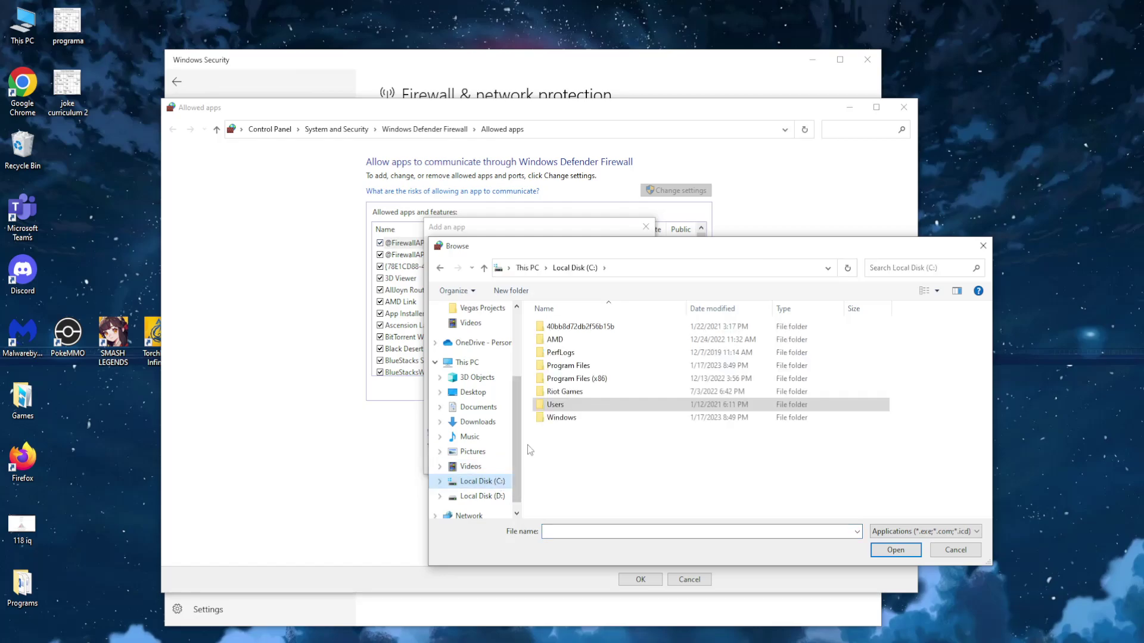
click(591, 379)
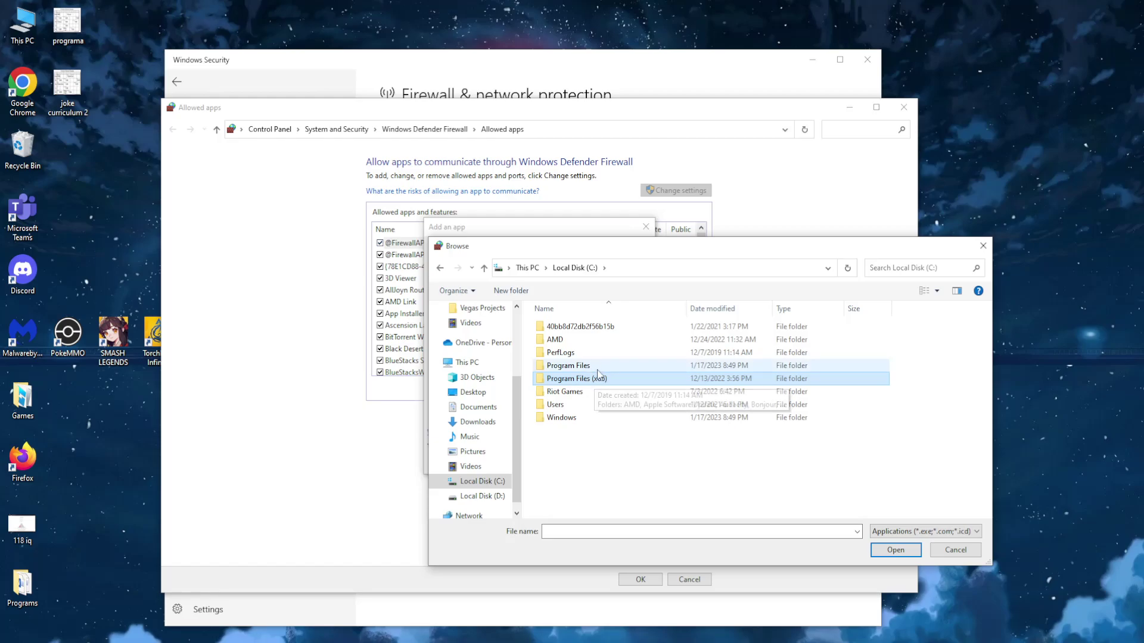
double_click(594, 367)
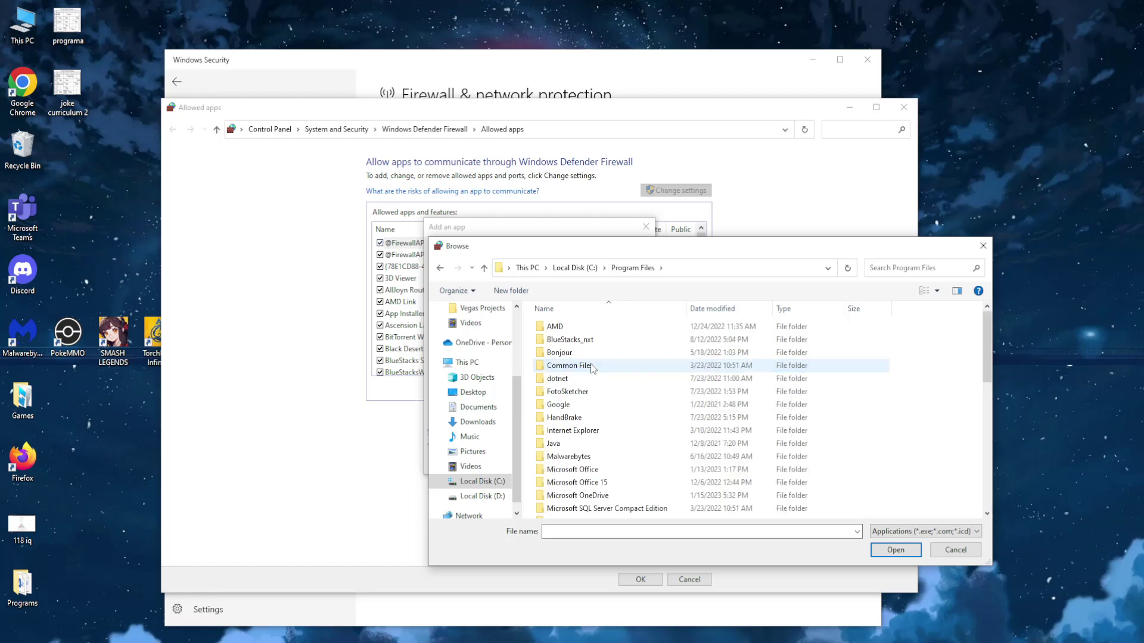
click(581, 394)
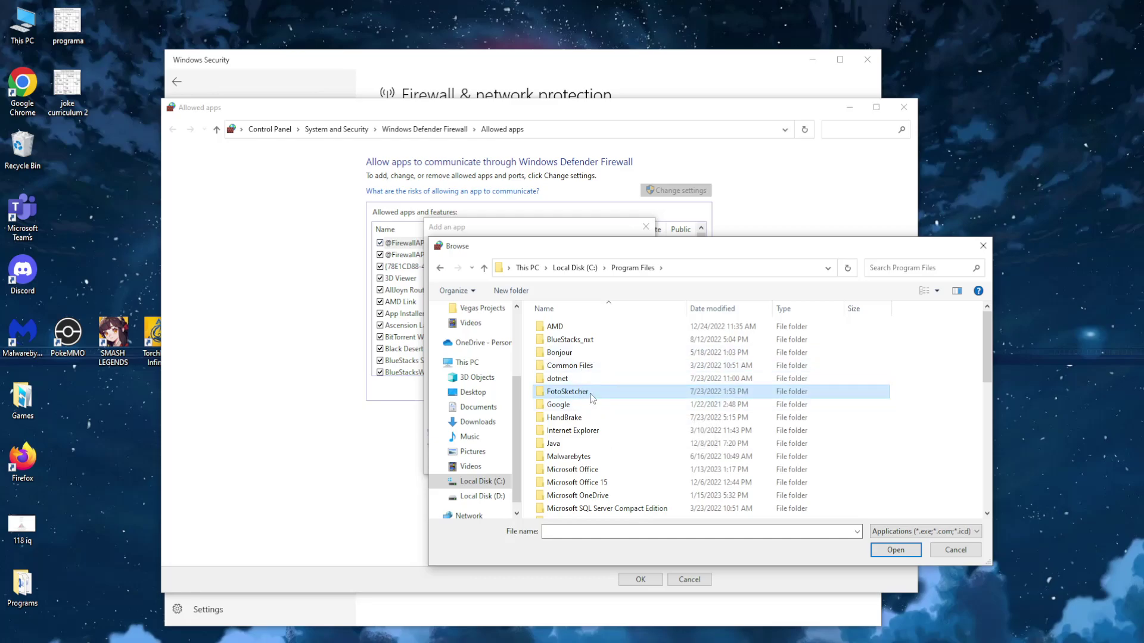
key(r)
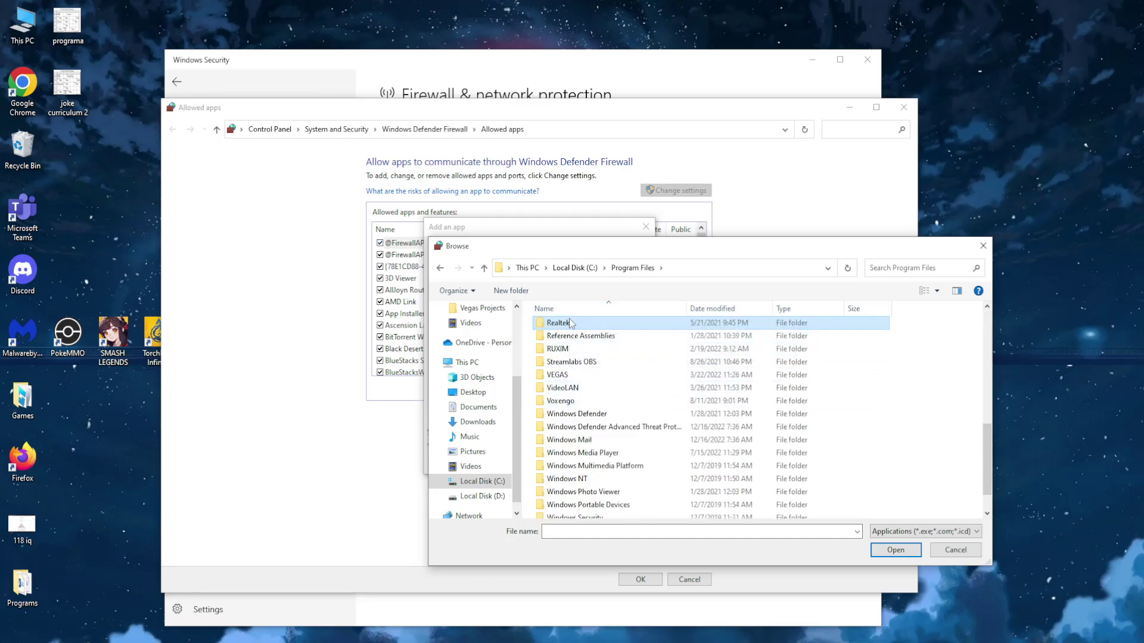
click(439, 269)
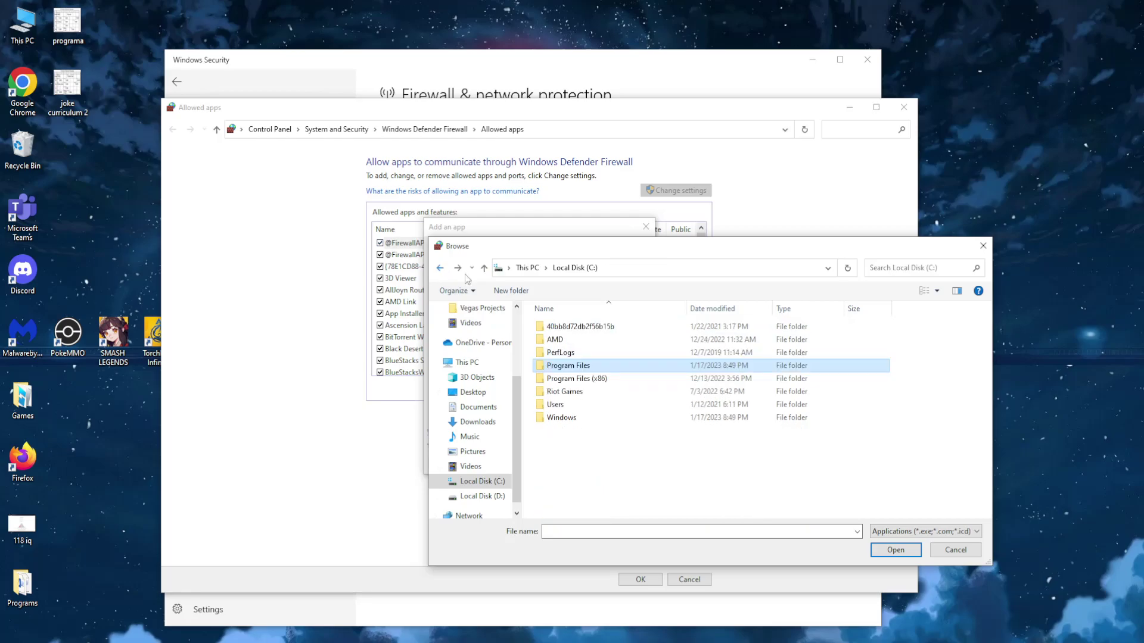
Pick RobloxPlayerBeta from Program Files (x86)\Roblox\Versions\version-f51be0bac4f14d35.
double_click(563, 380)
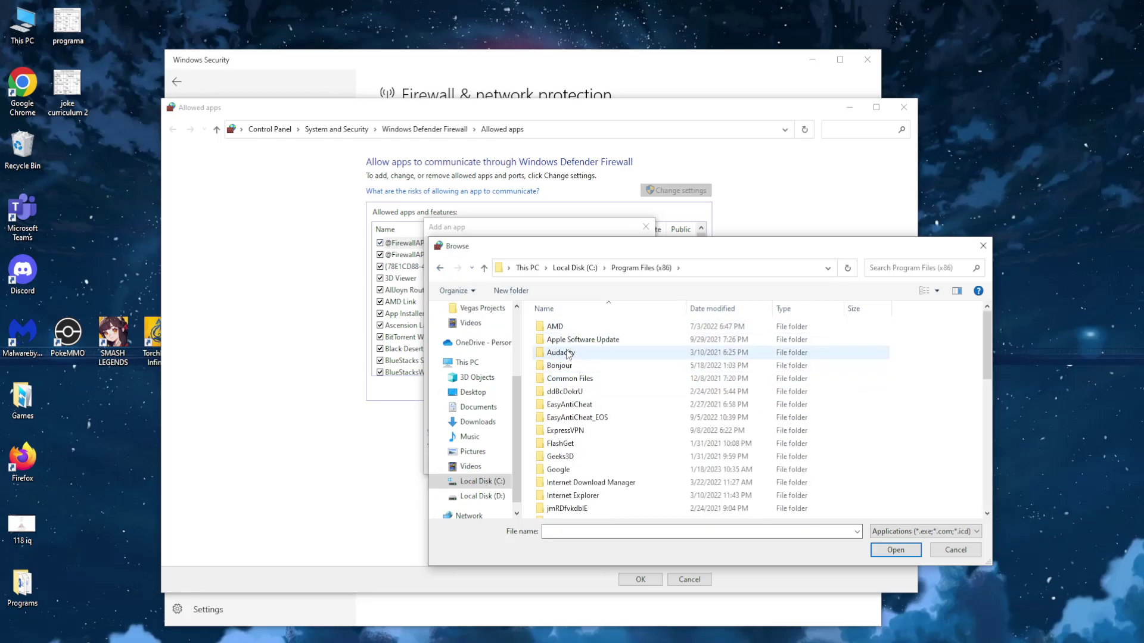
scroll(608, 393, down, 10)
click(573, 344)
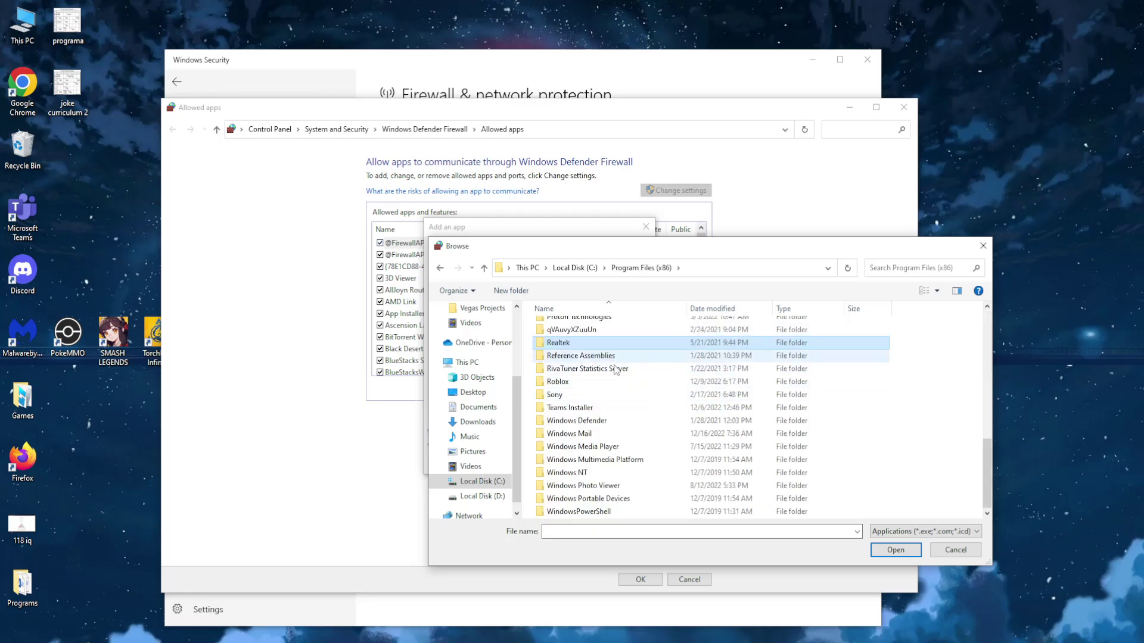
double_click(571, 382)
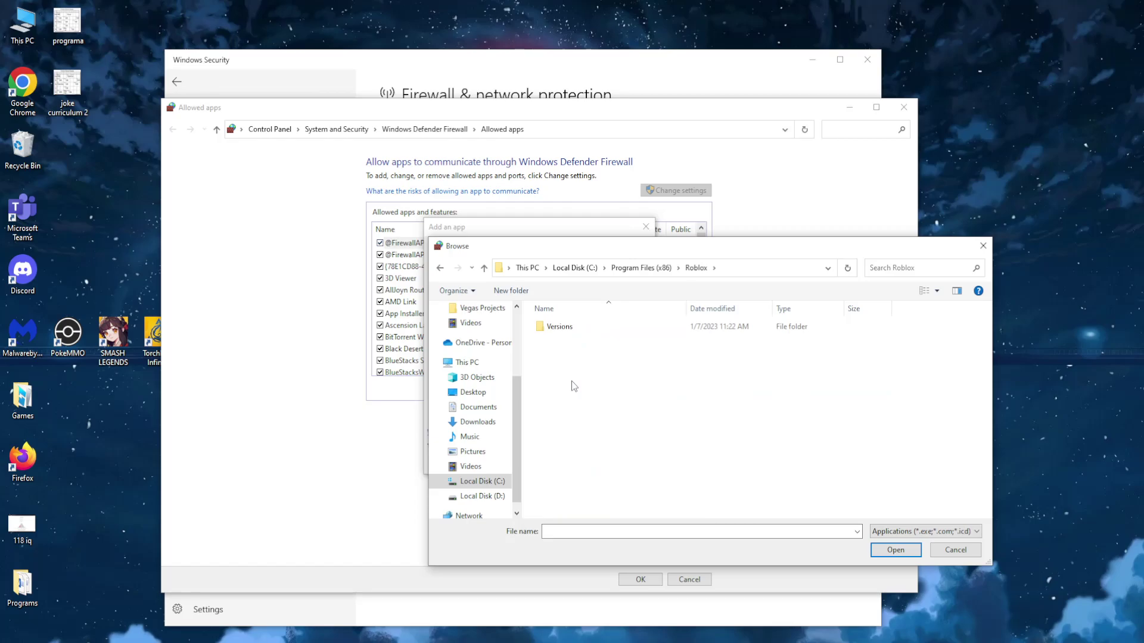
double_click(552, 328)
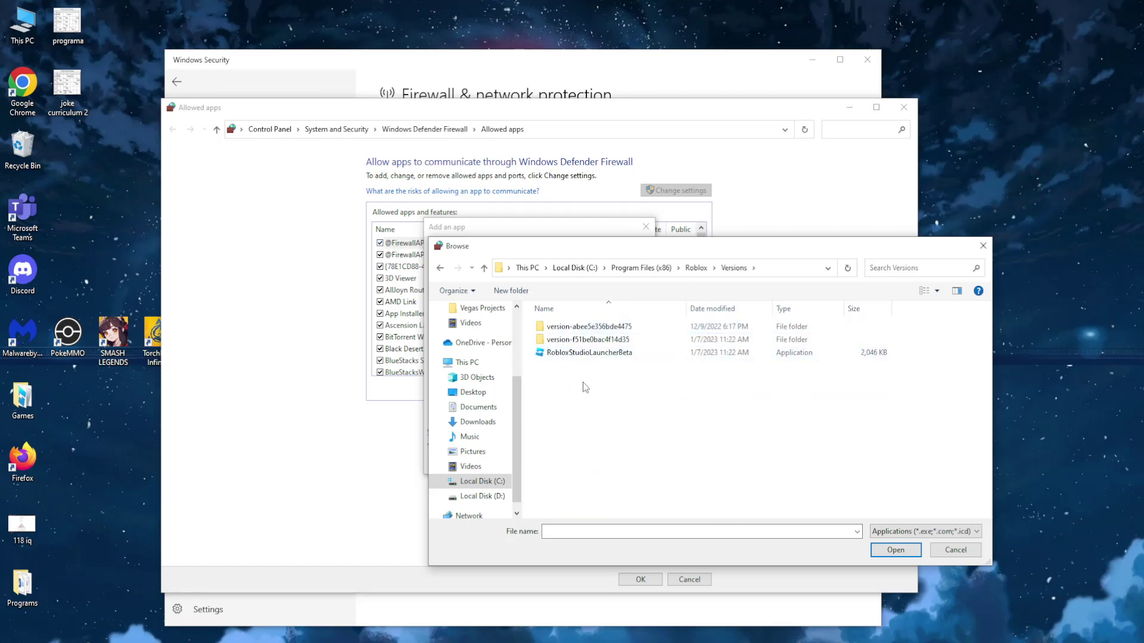
double_click(577, 345)
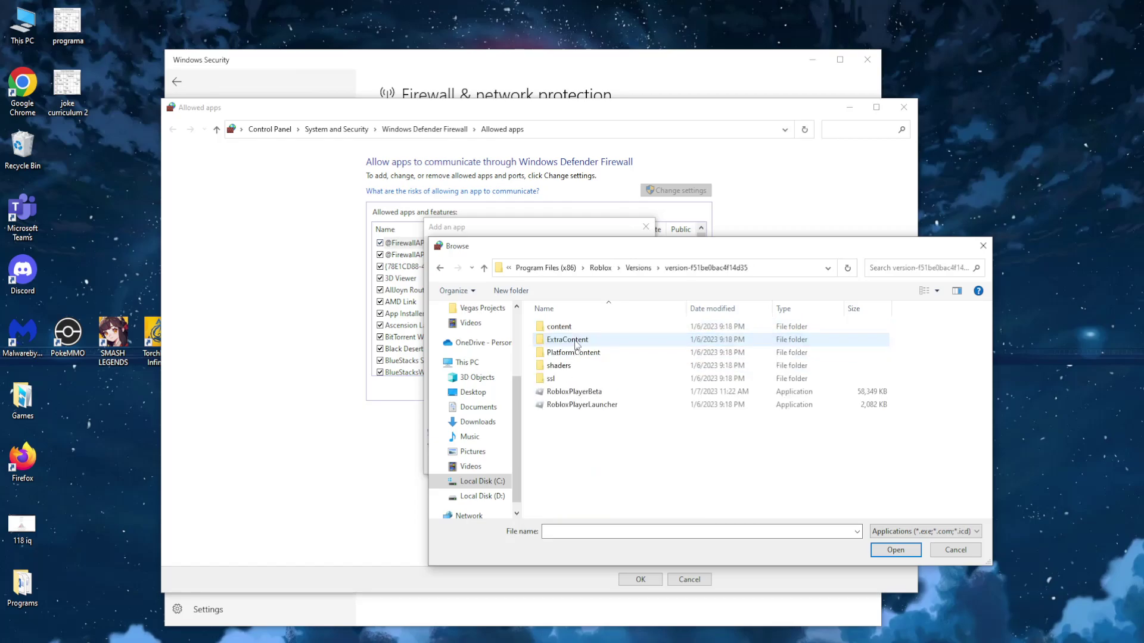
click(585, 396)
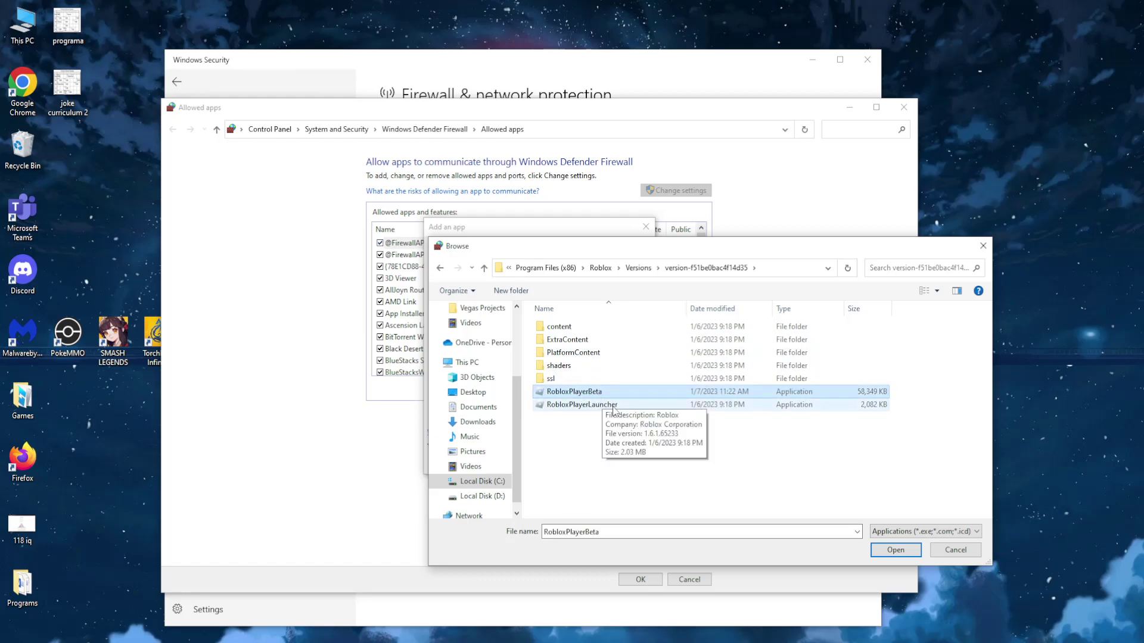
click(898, 551)
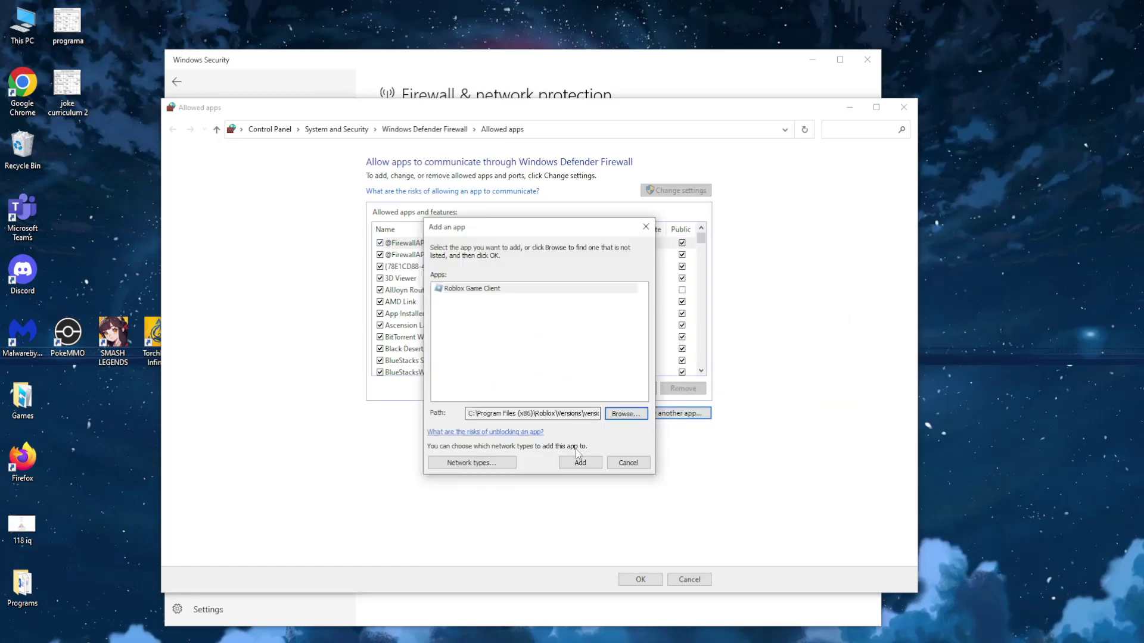
Add Roblox Game Client and RobloxPlayerLauncher as firewall exceptions, then save the list.
click(580, 462)
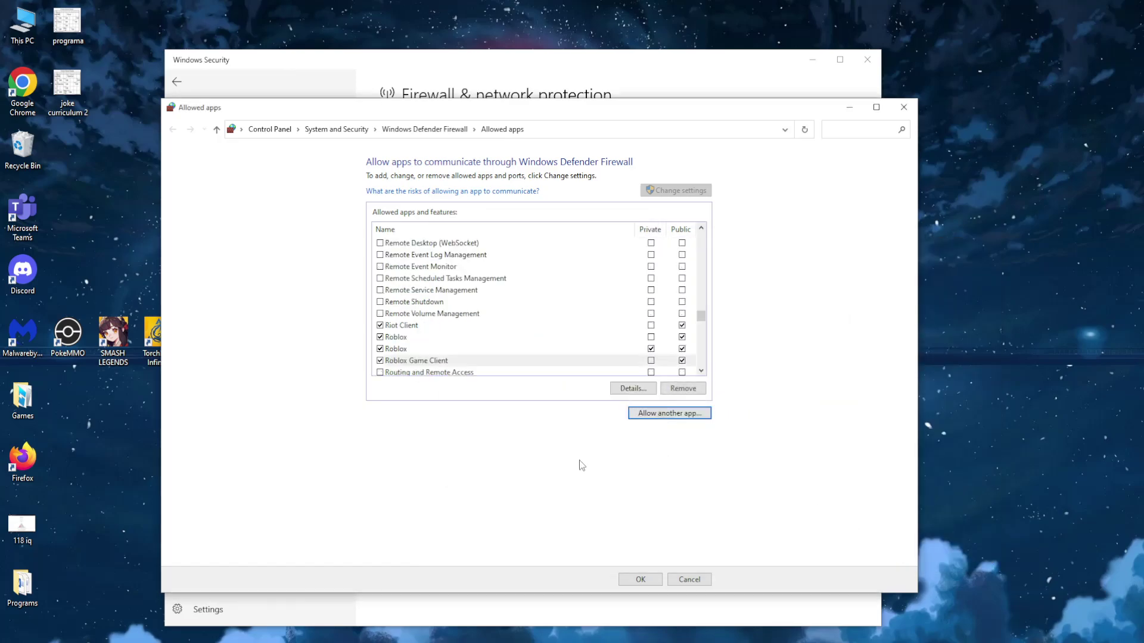
click(651, 413)
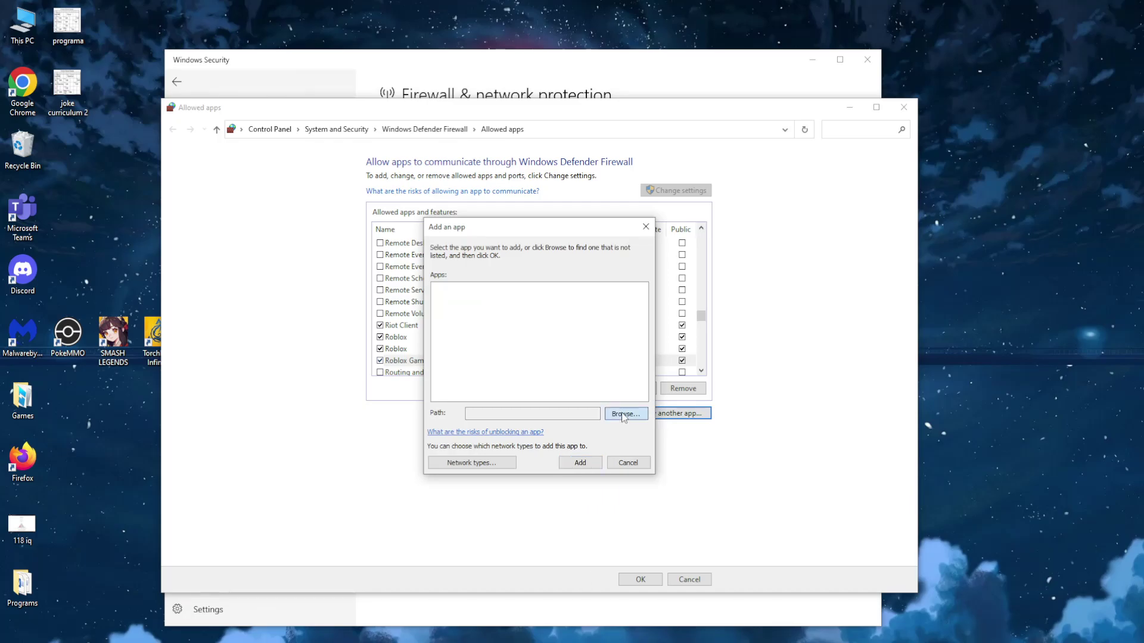
click(624, 415)
click(582, 405)
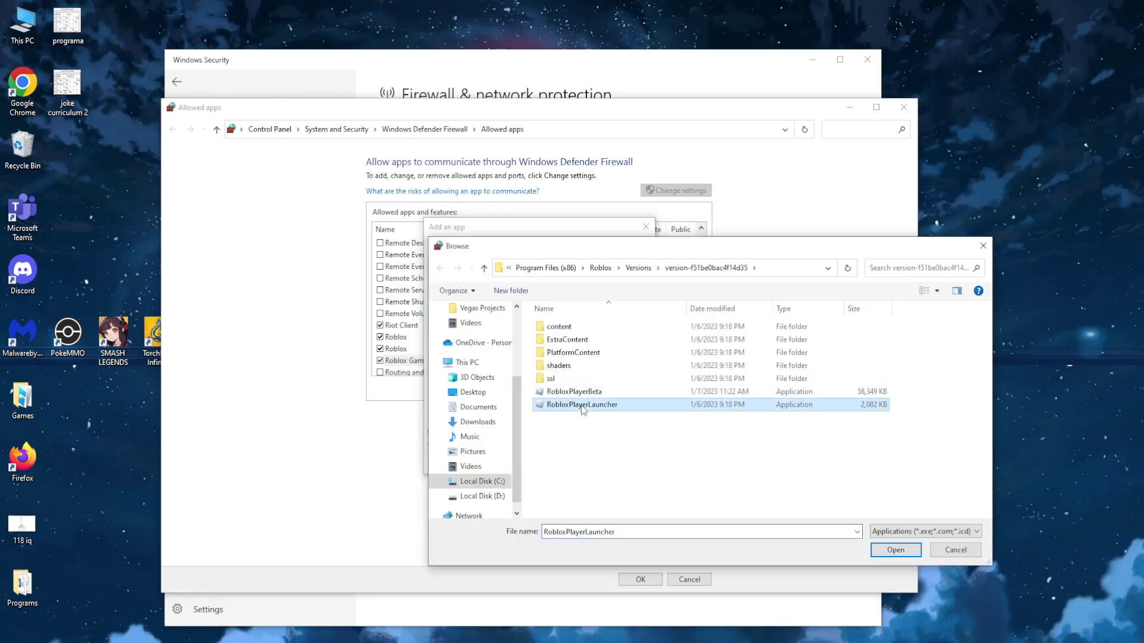
click(883, 549)
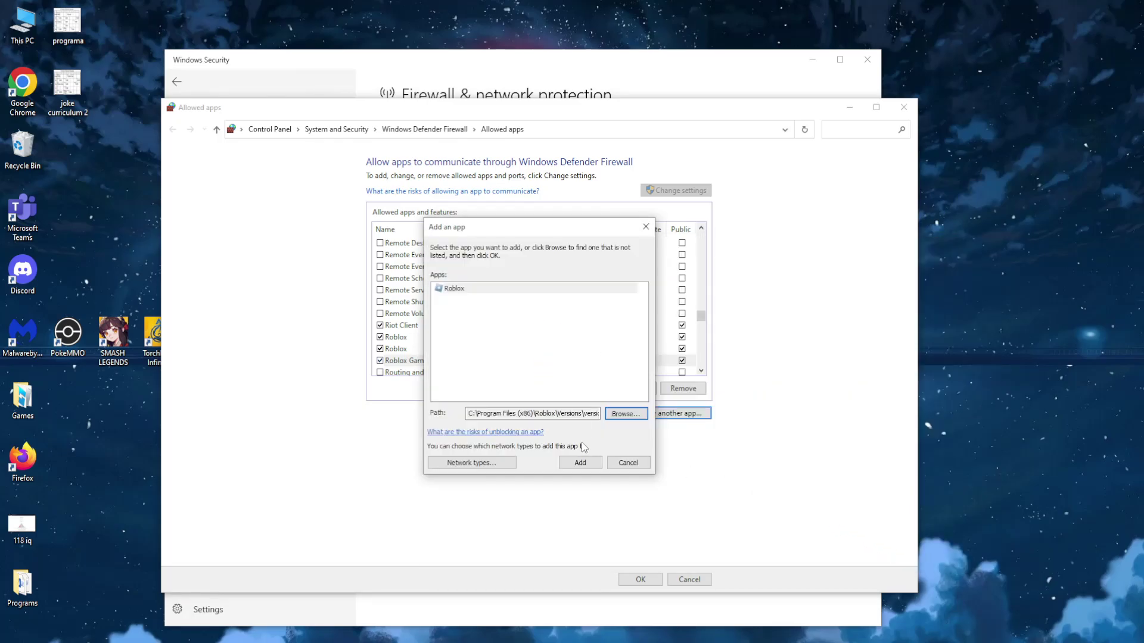
click(581, 462)
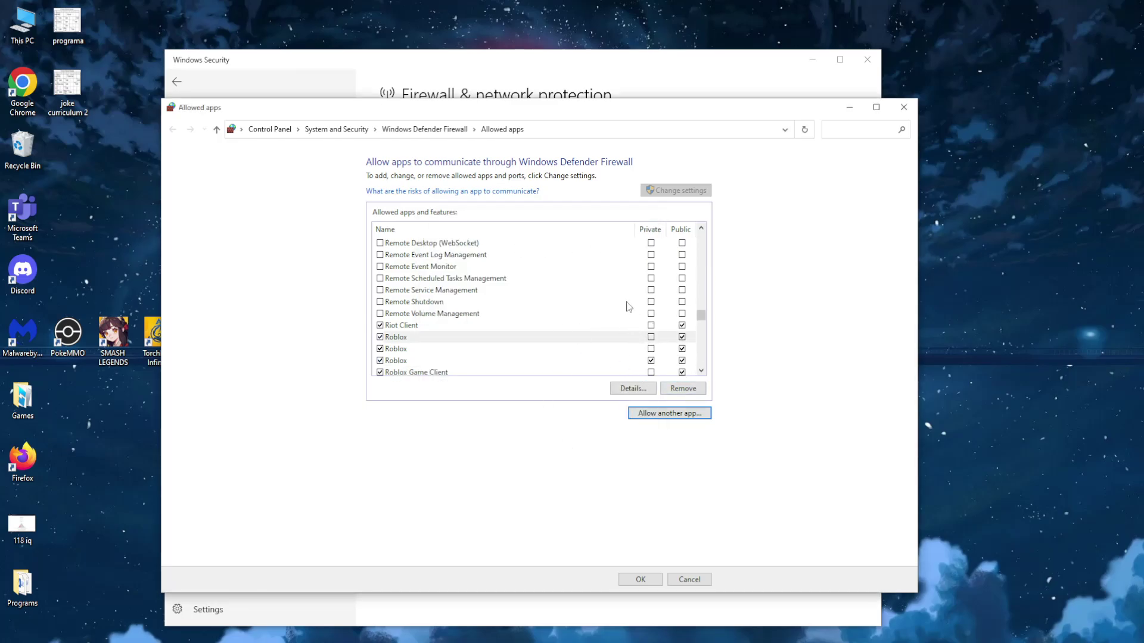
click(641, 579)
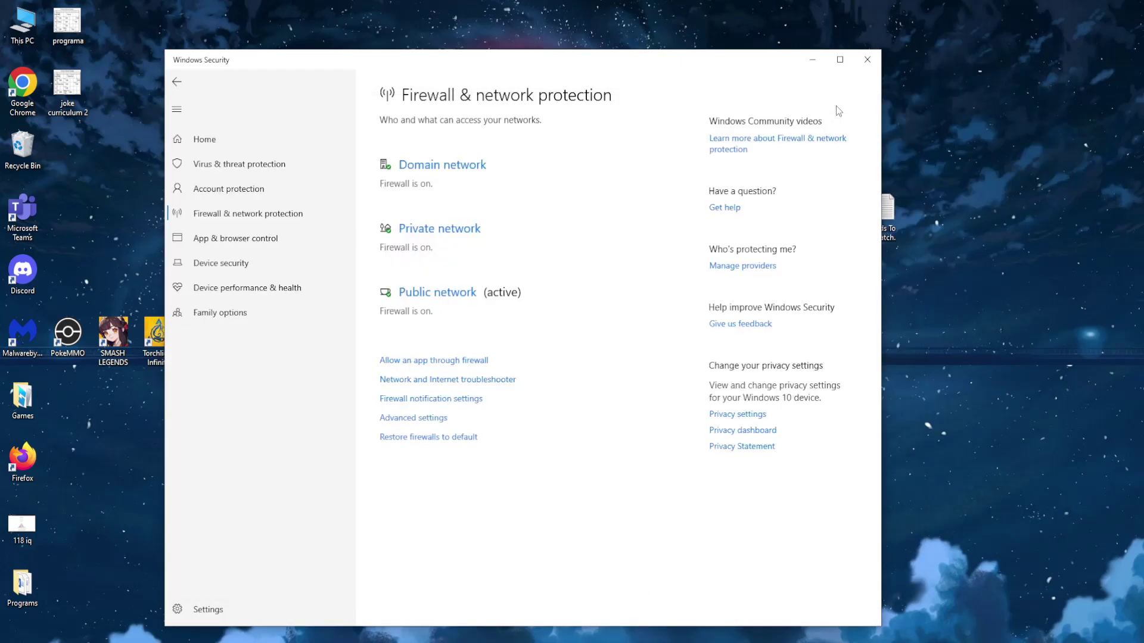
Close Windows Security and open the Roblox Player shortcut's Start Menu folder from search.
click(867, 60)
key(super+s)
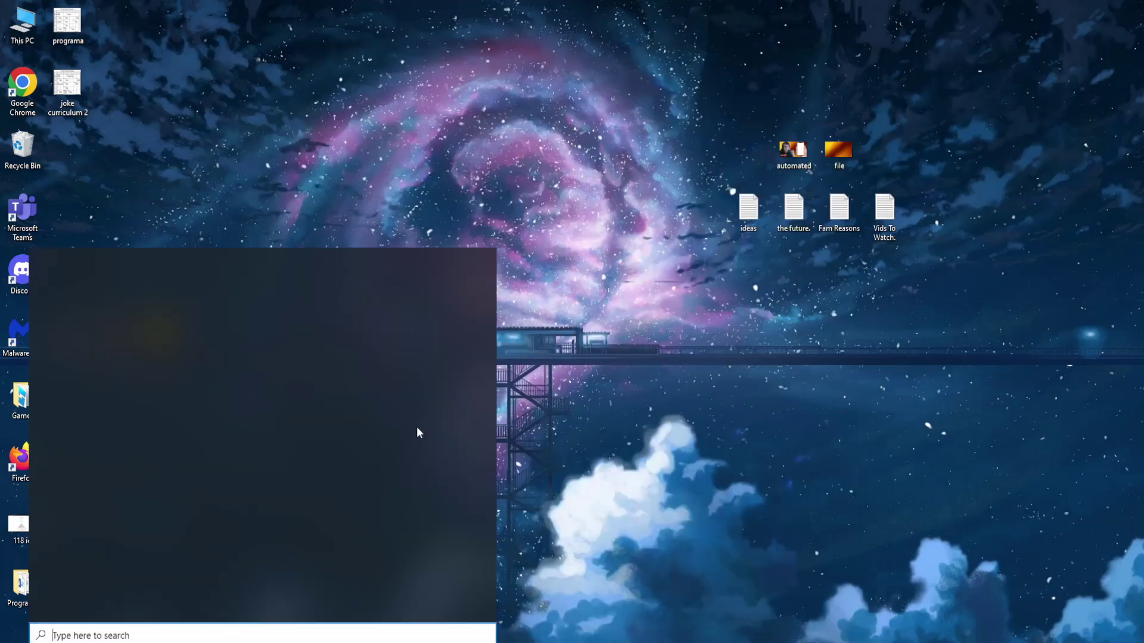
text(roblox)
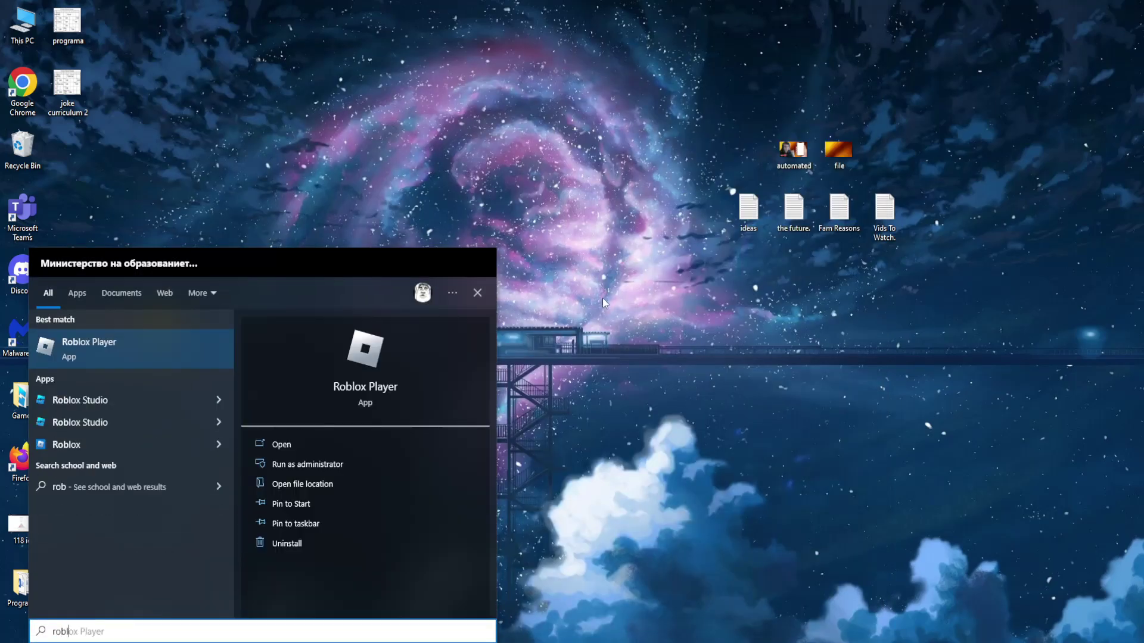
right_click(130, 348)
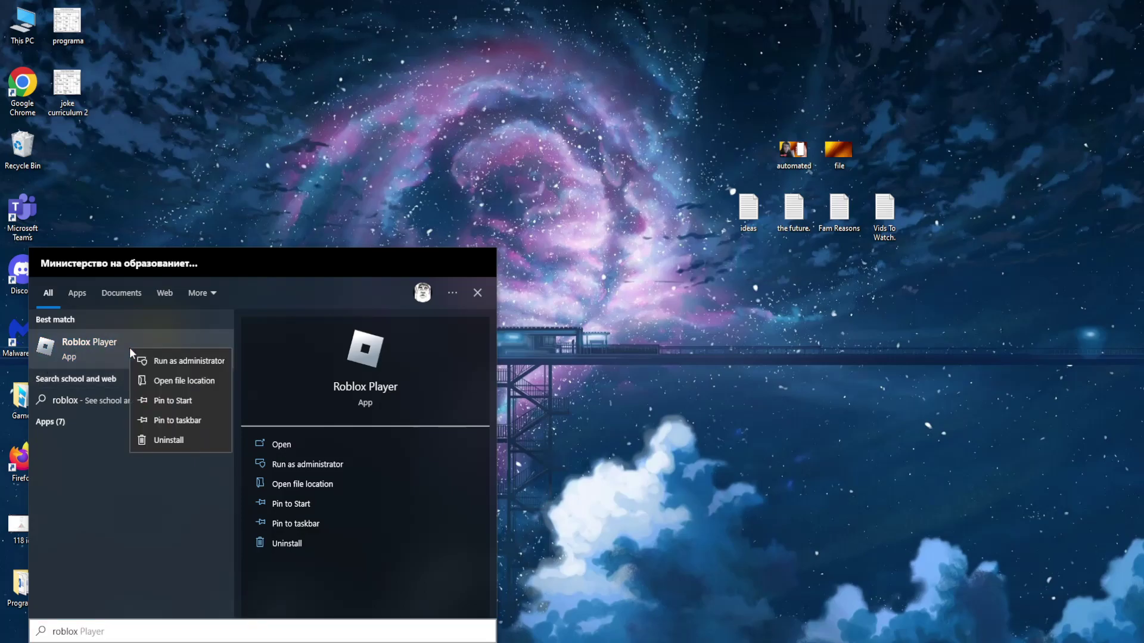
click(165, 383)
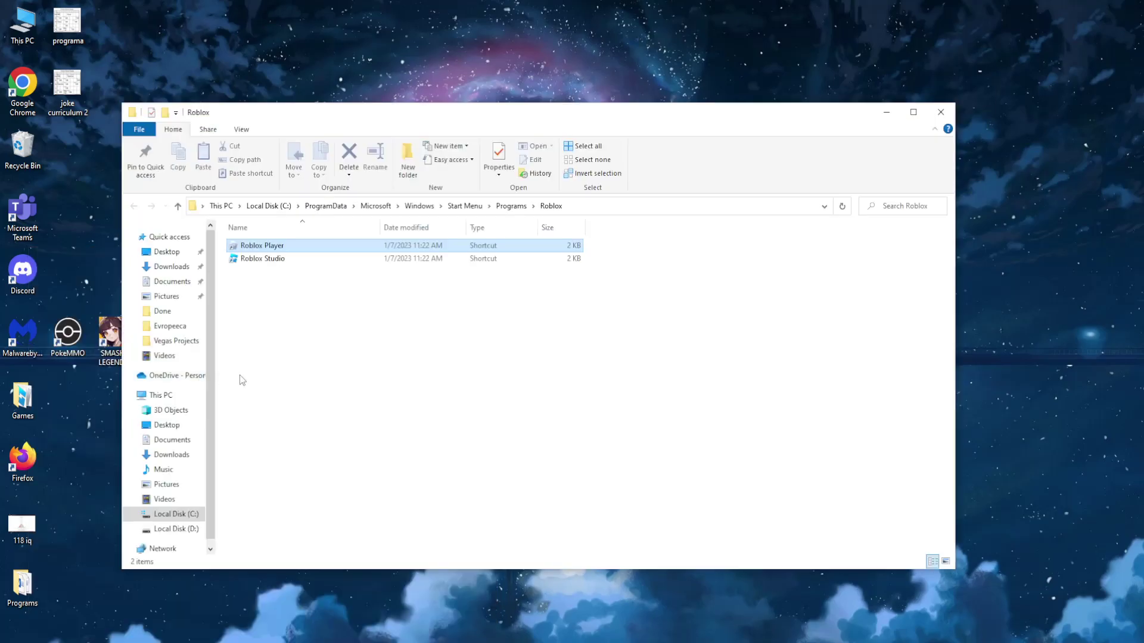
Show the Compatibility tab of the Roblox Player shortcut's Properties.
right_click(284, 250)
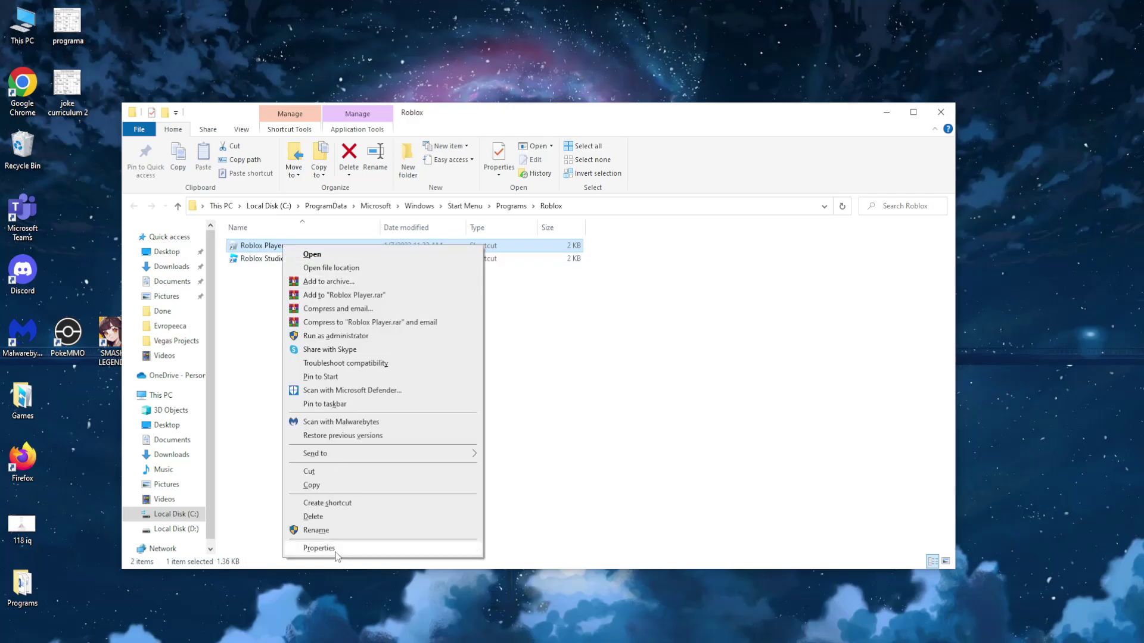
click(319, 548)
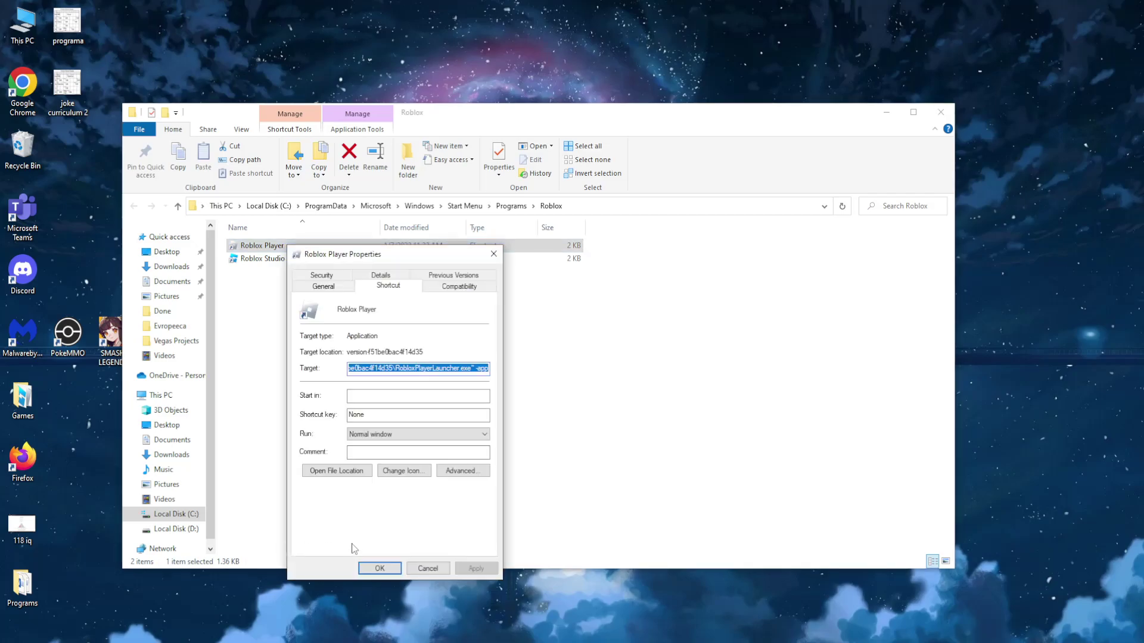
click(450, 294)
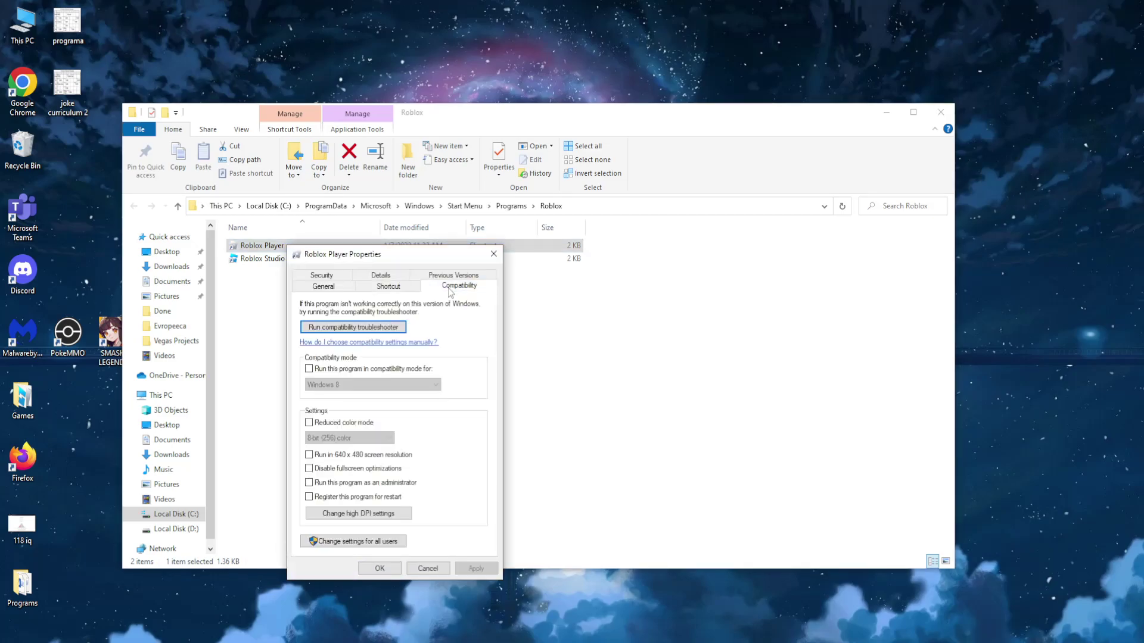
Give the Roblox Player shortcut Windows 7 compatibility mode and disable fullscreen optimizations.
click(310, 370)
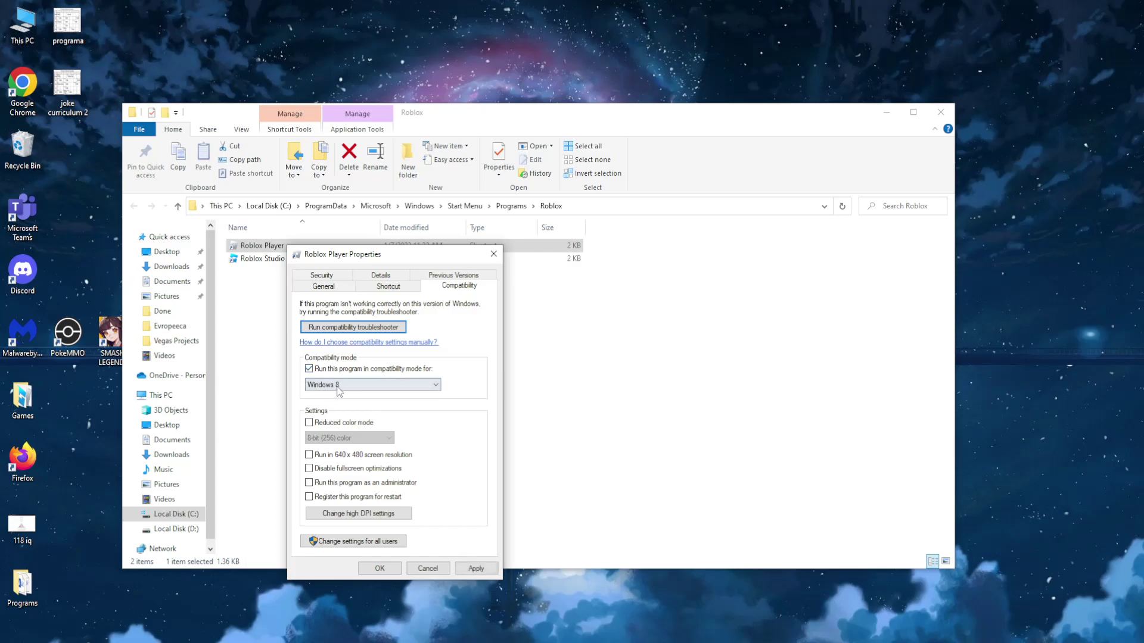
click(333, 385)
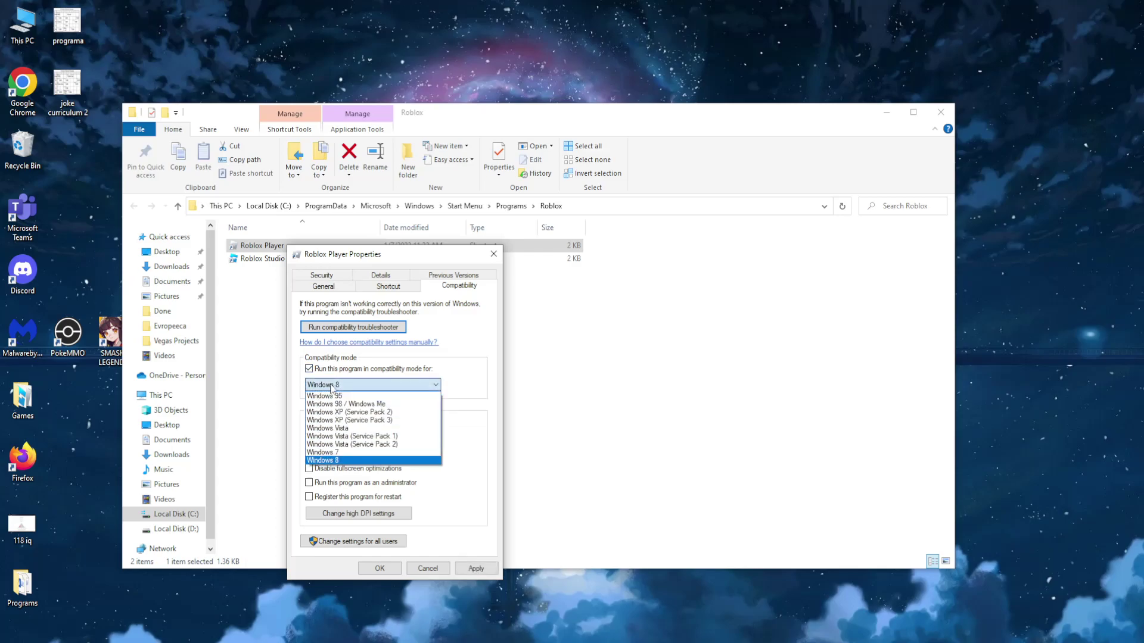
click(336, 453)
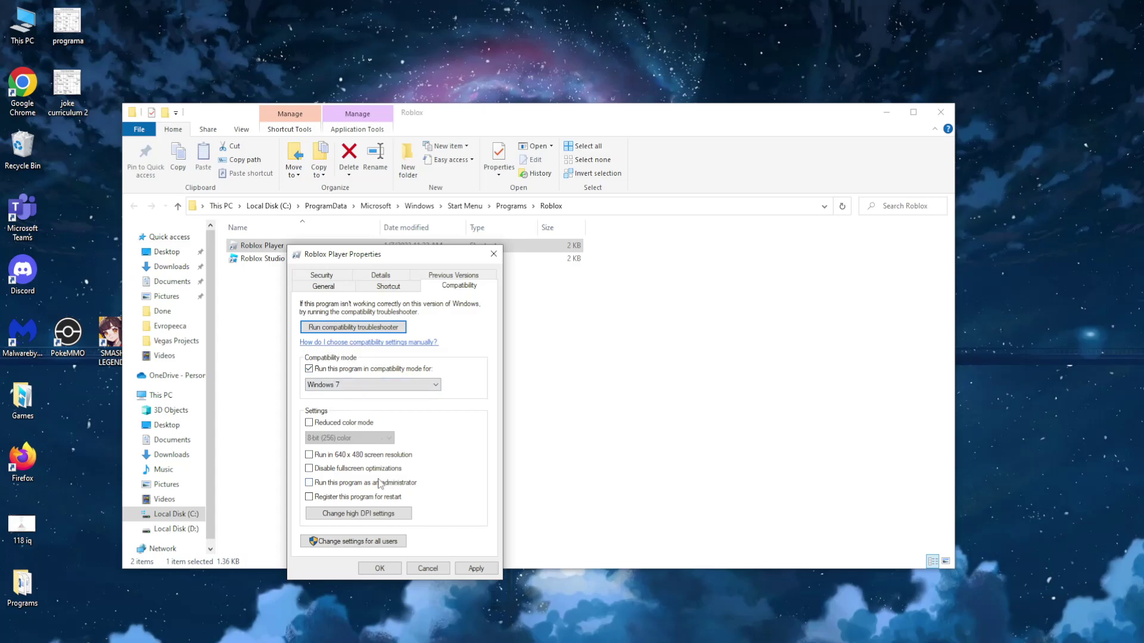
drag(405, 257, 417, 210)
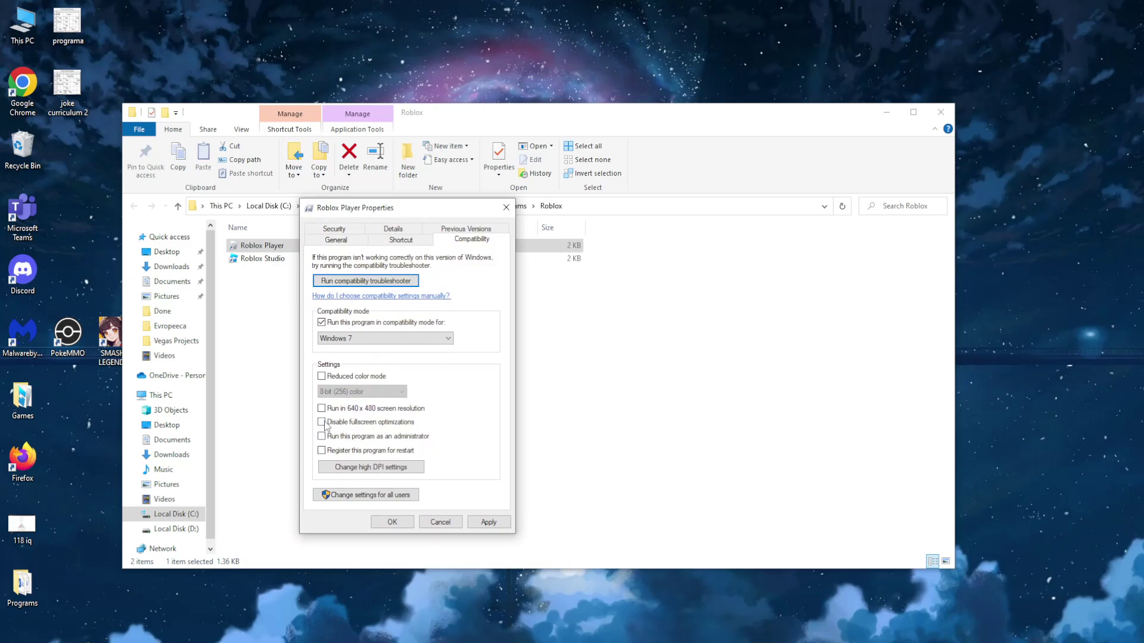
click(403, 426)
Apply and confirm the compatibility changes, then close the Roblox folder window.
click(489, 523)
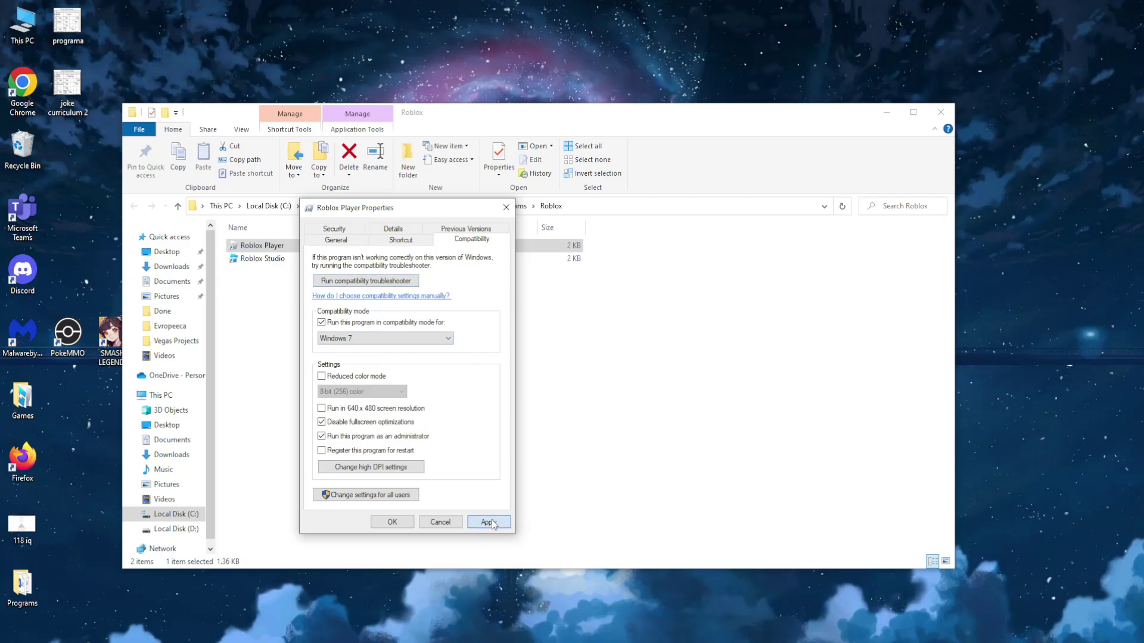
click(392, 523)
drag(813, 114, 831, 128)
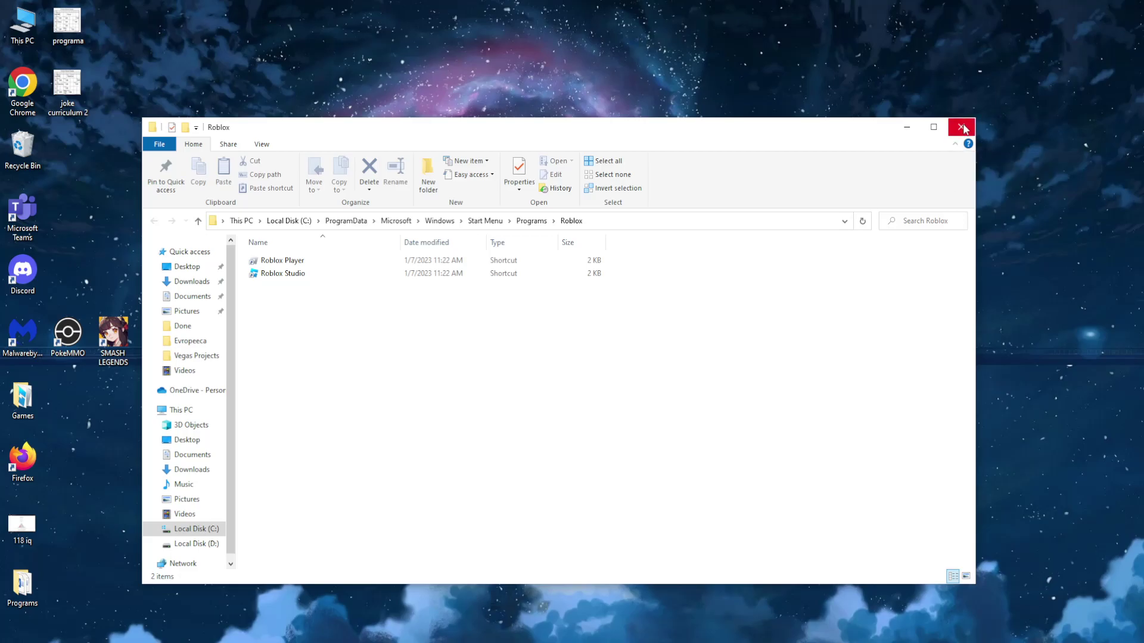
click(963, 130)
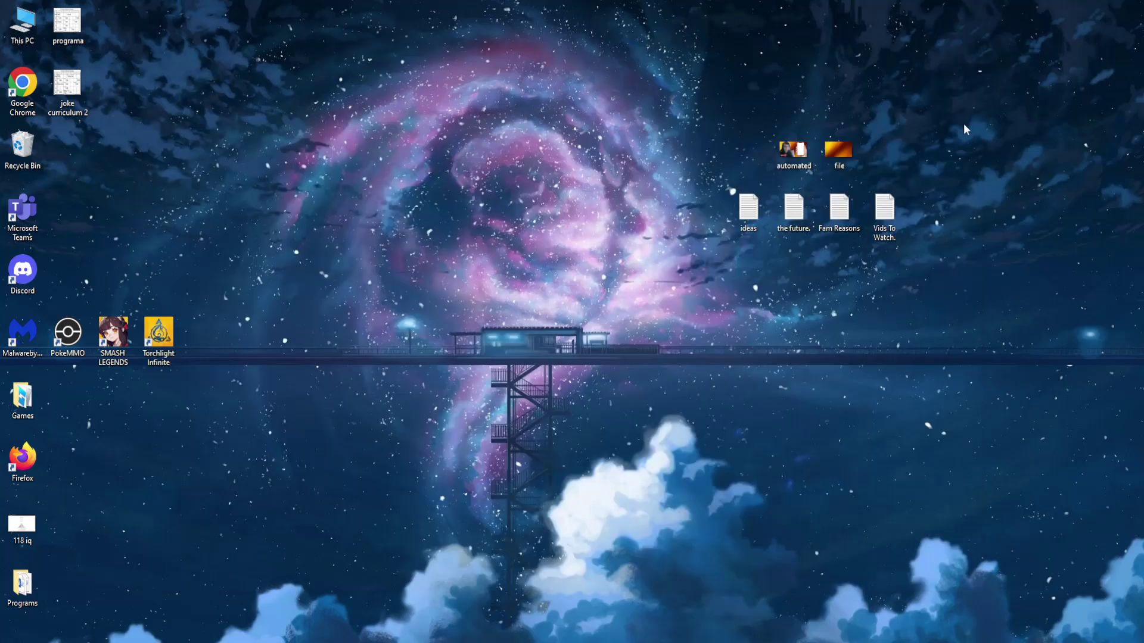